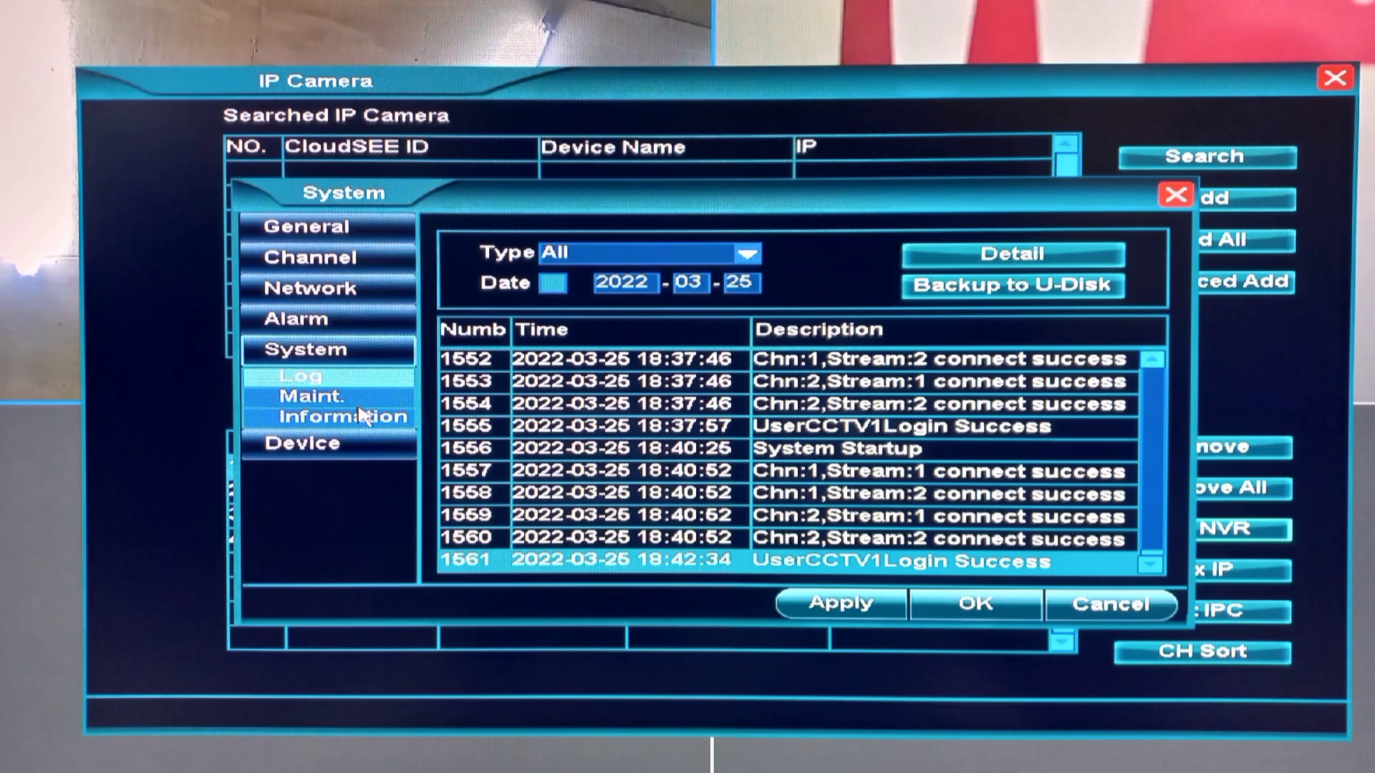
- Open System > Maint. to bring up the startup wizard's QR code screen
click(322, 397)
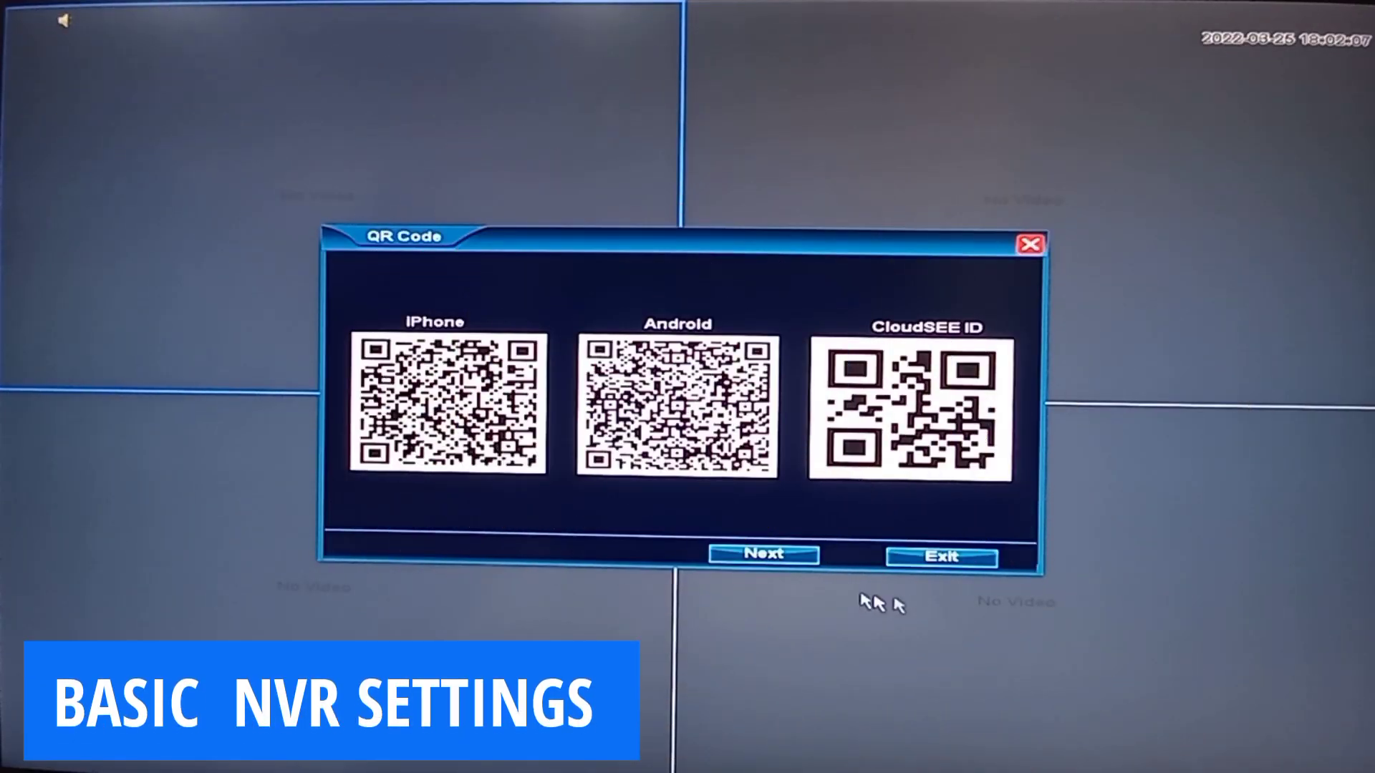
- Go to General settings, keep English as the language, and list the date format choices
click(769, 556)
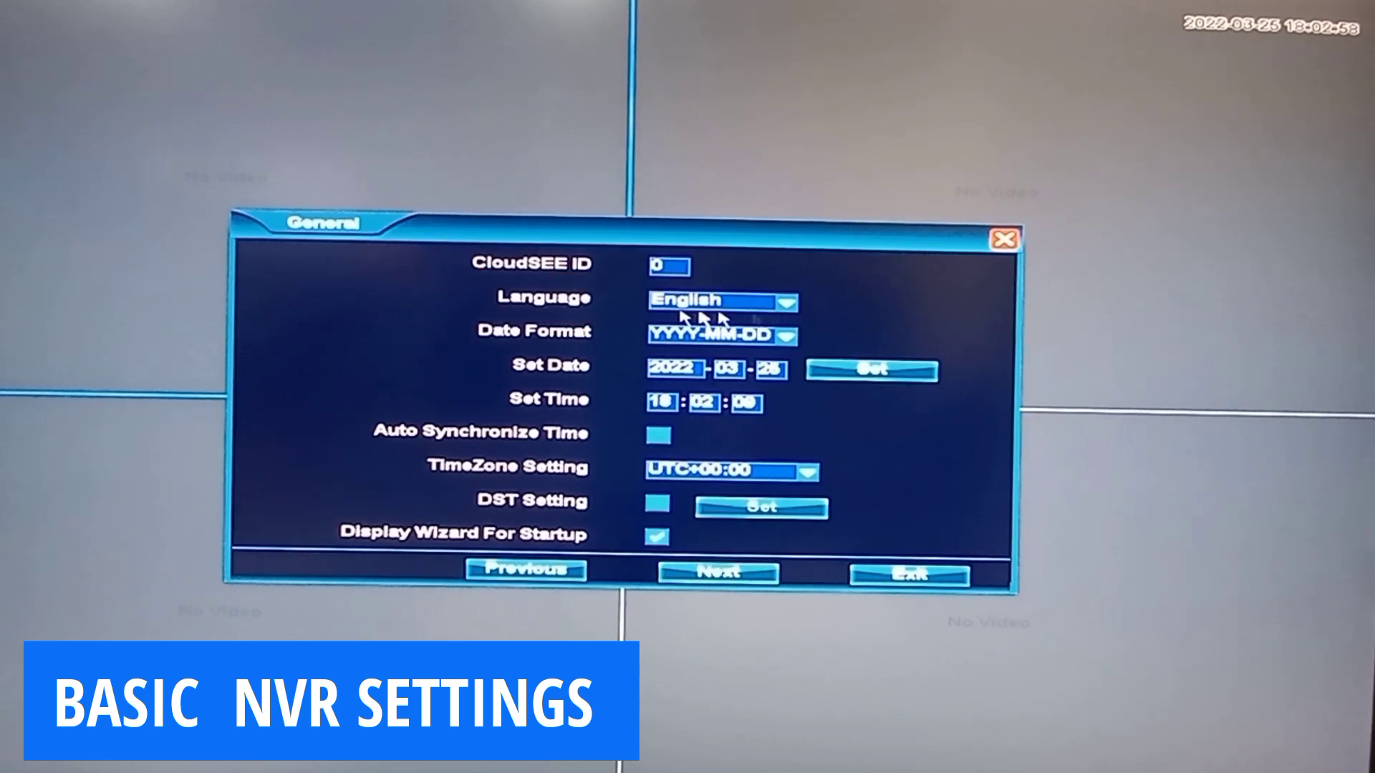
click(788, 306)
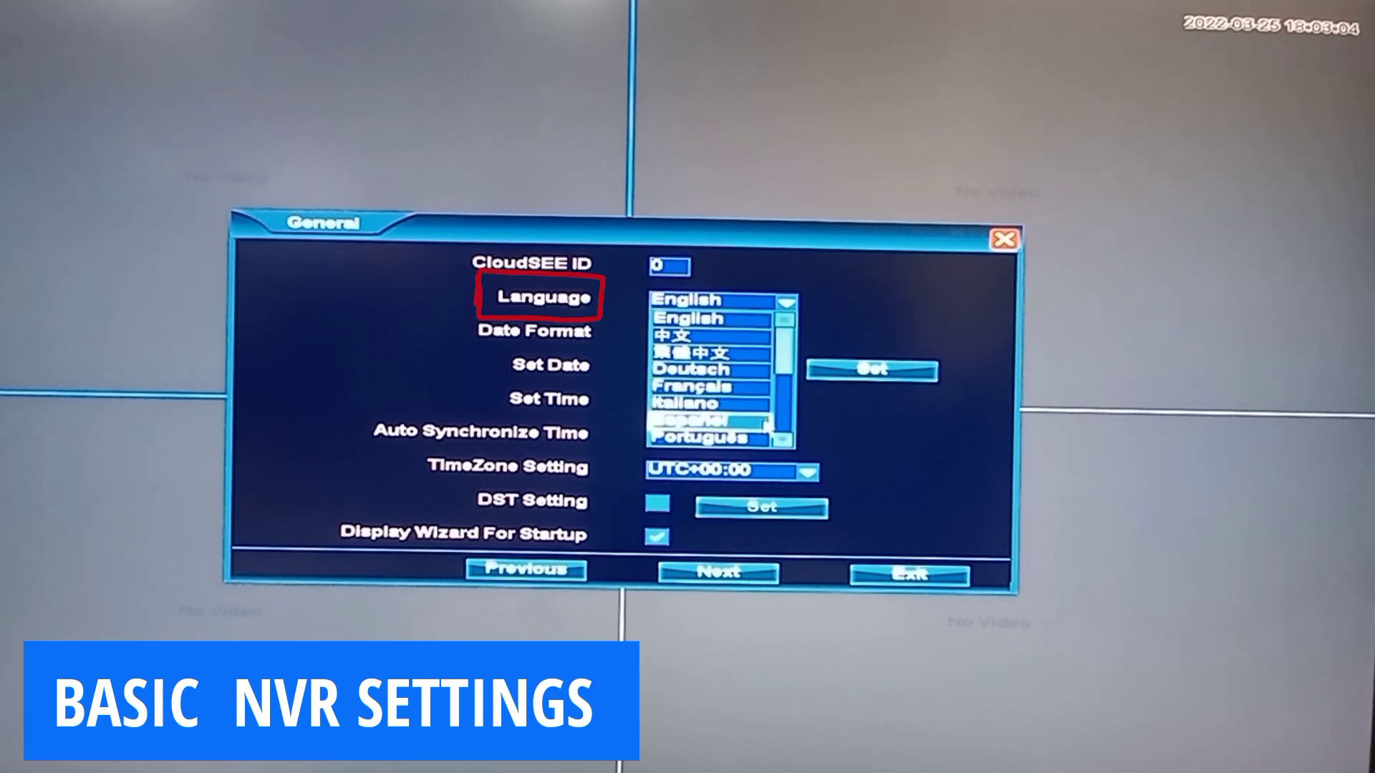
click(749, 323)
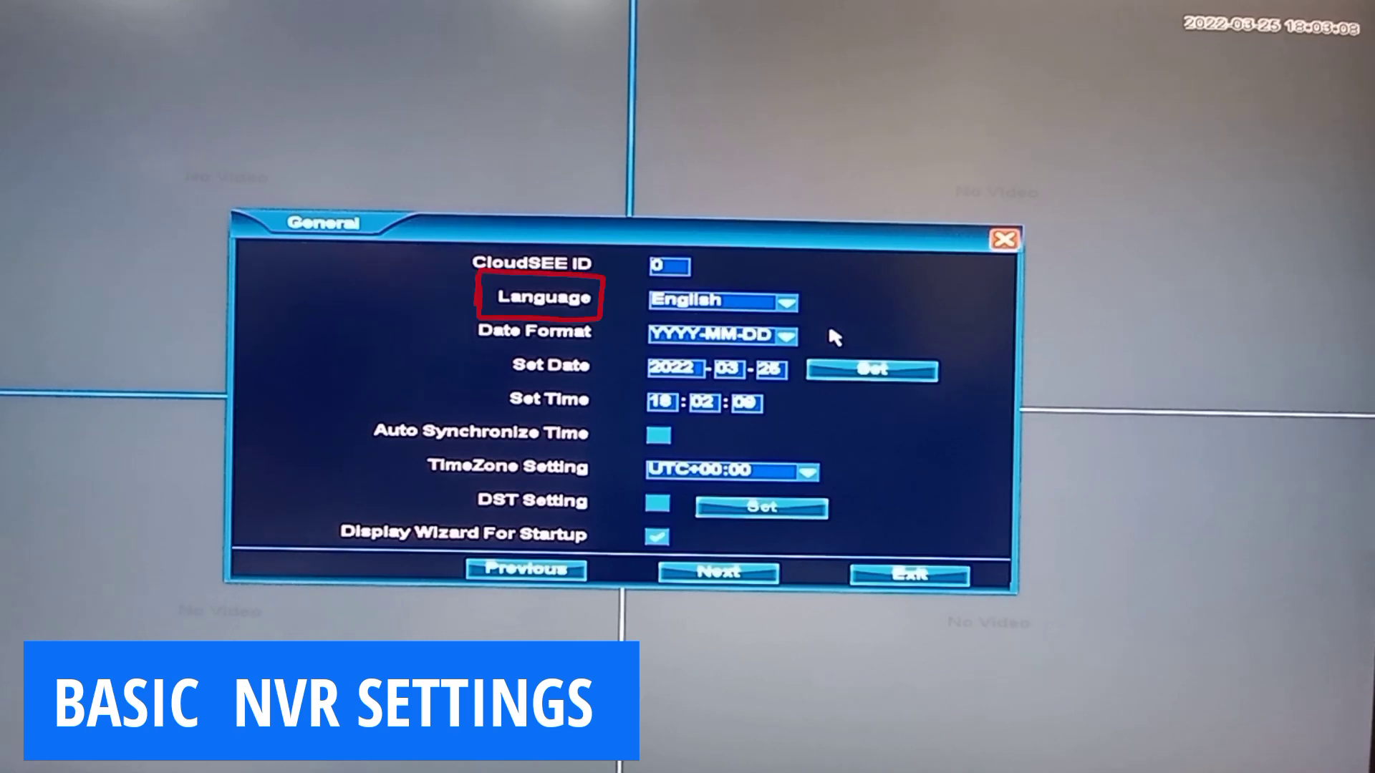
click(788, 303)
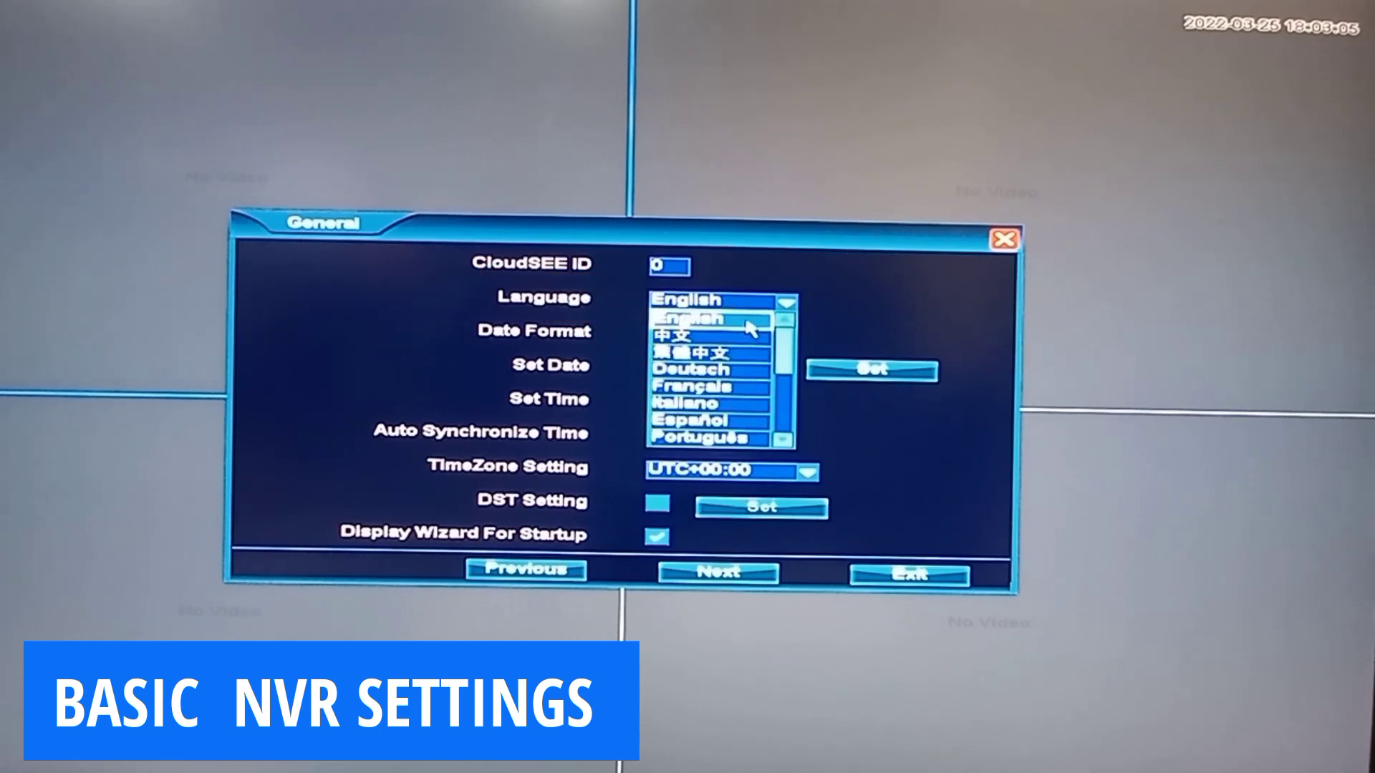
click(752, 318)
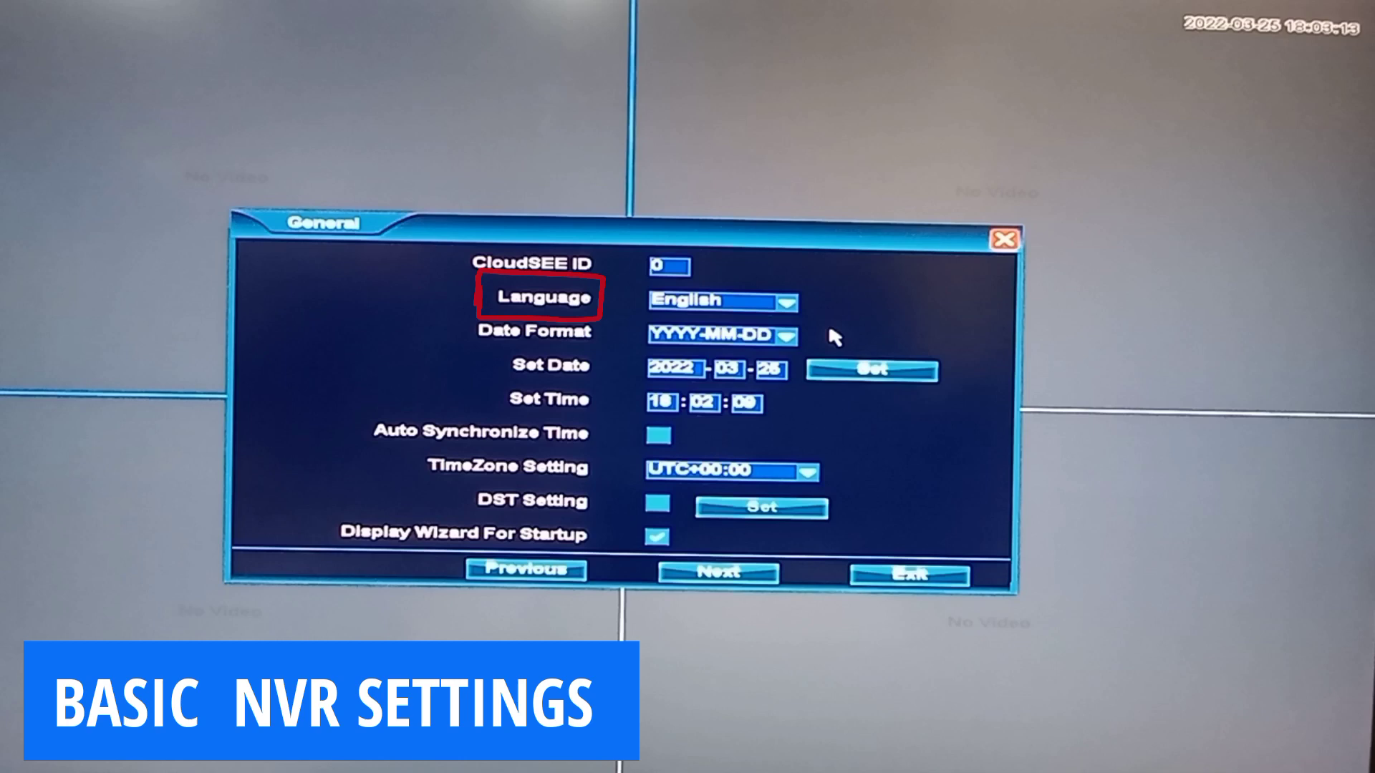
click(788, 338)
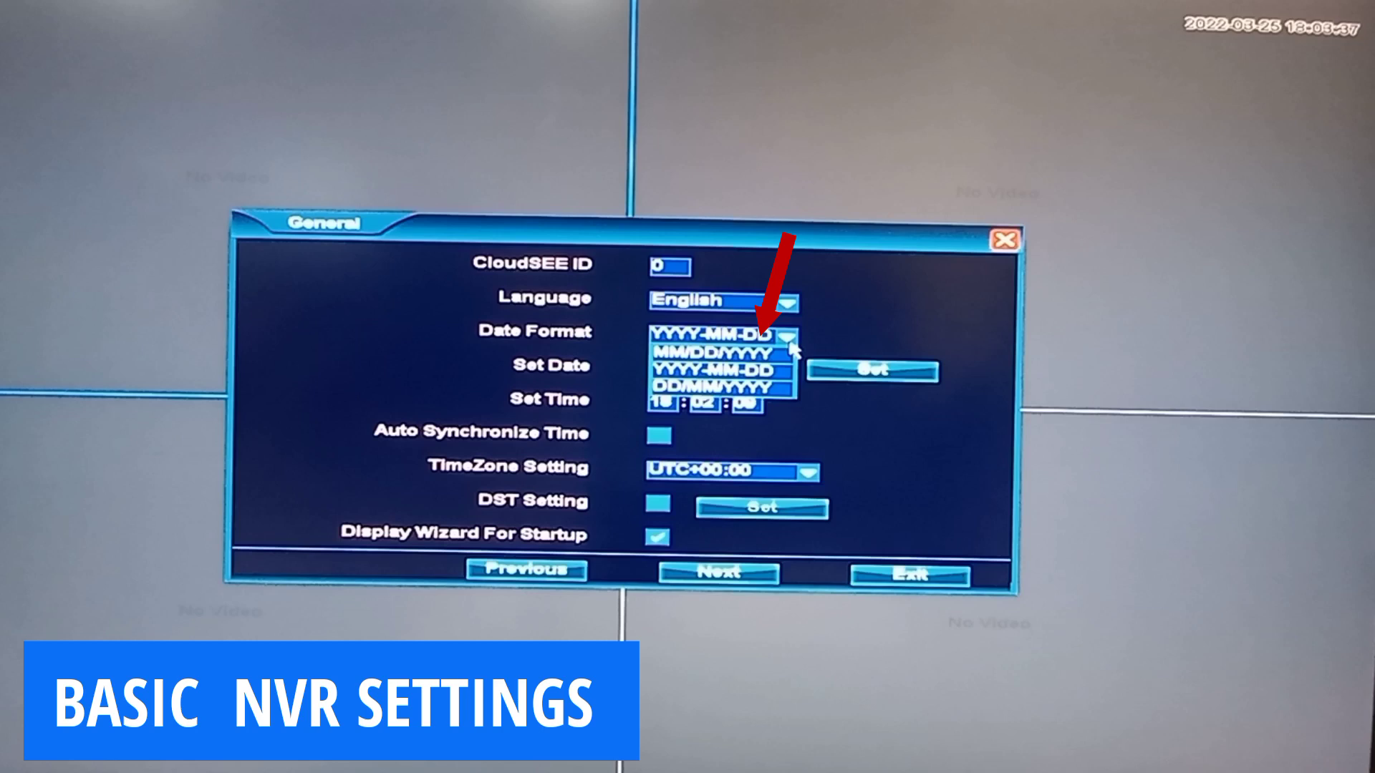
- Keep YYYY-MM-DD, set the date's year to 2022, and leave Auto Synchronize Time off
click(791, 345)
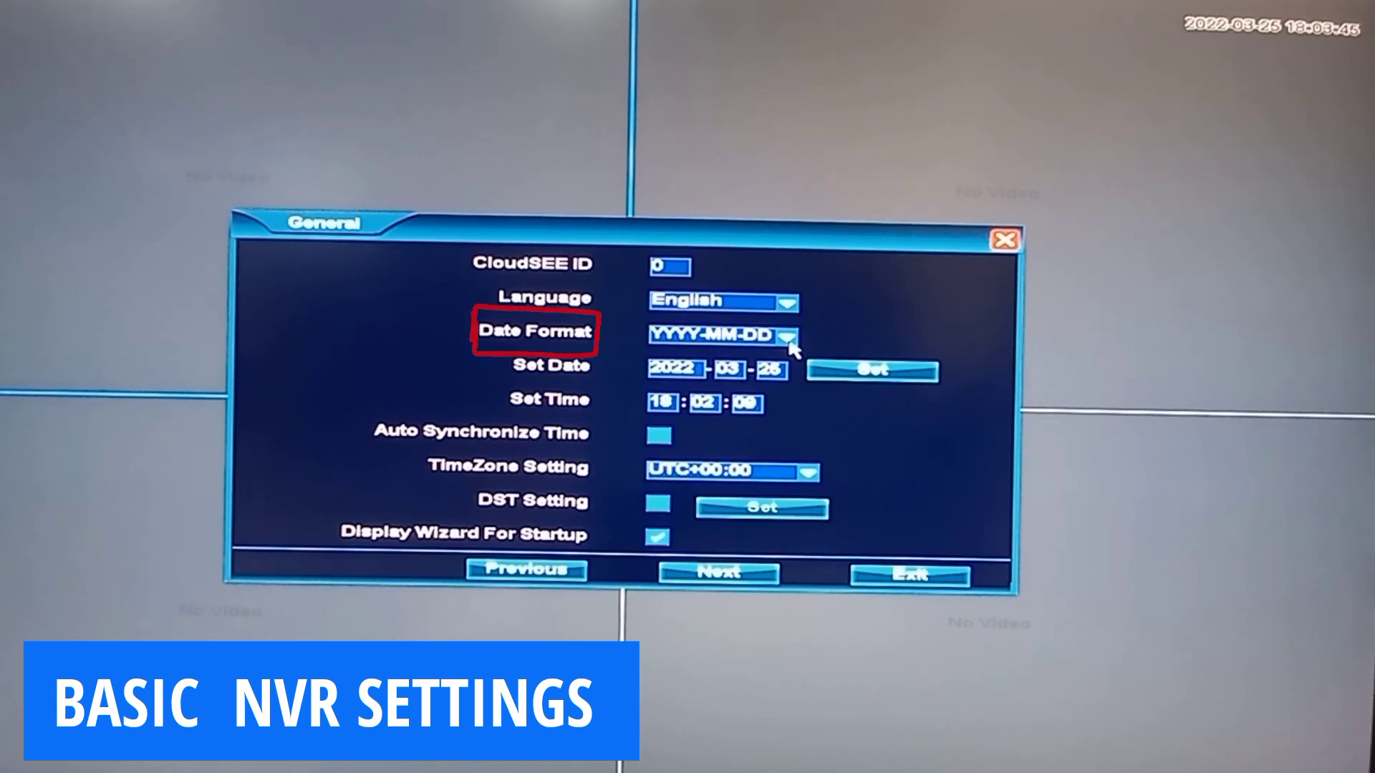
click(696, 368)
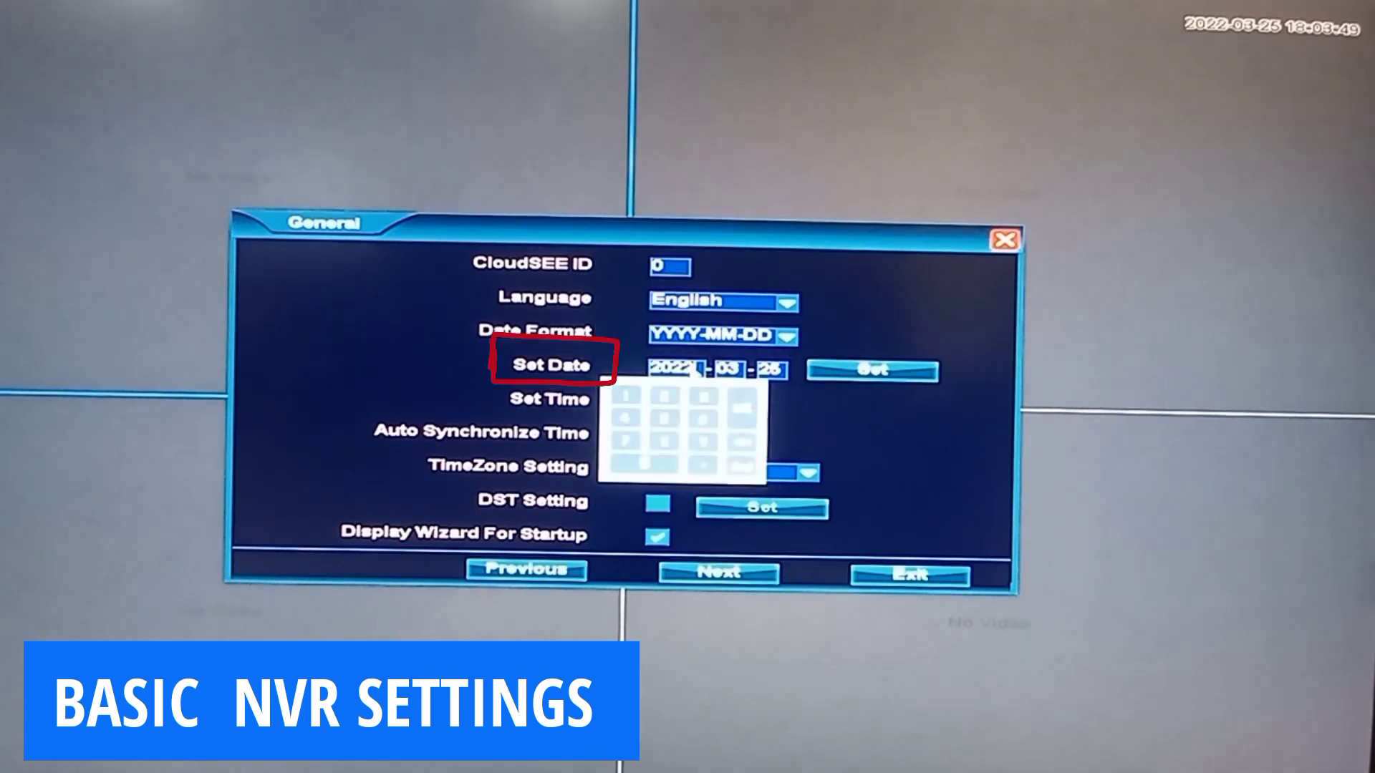
click(739, 409)
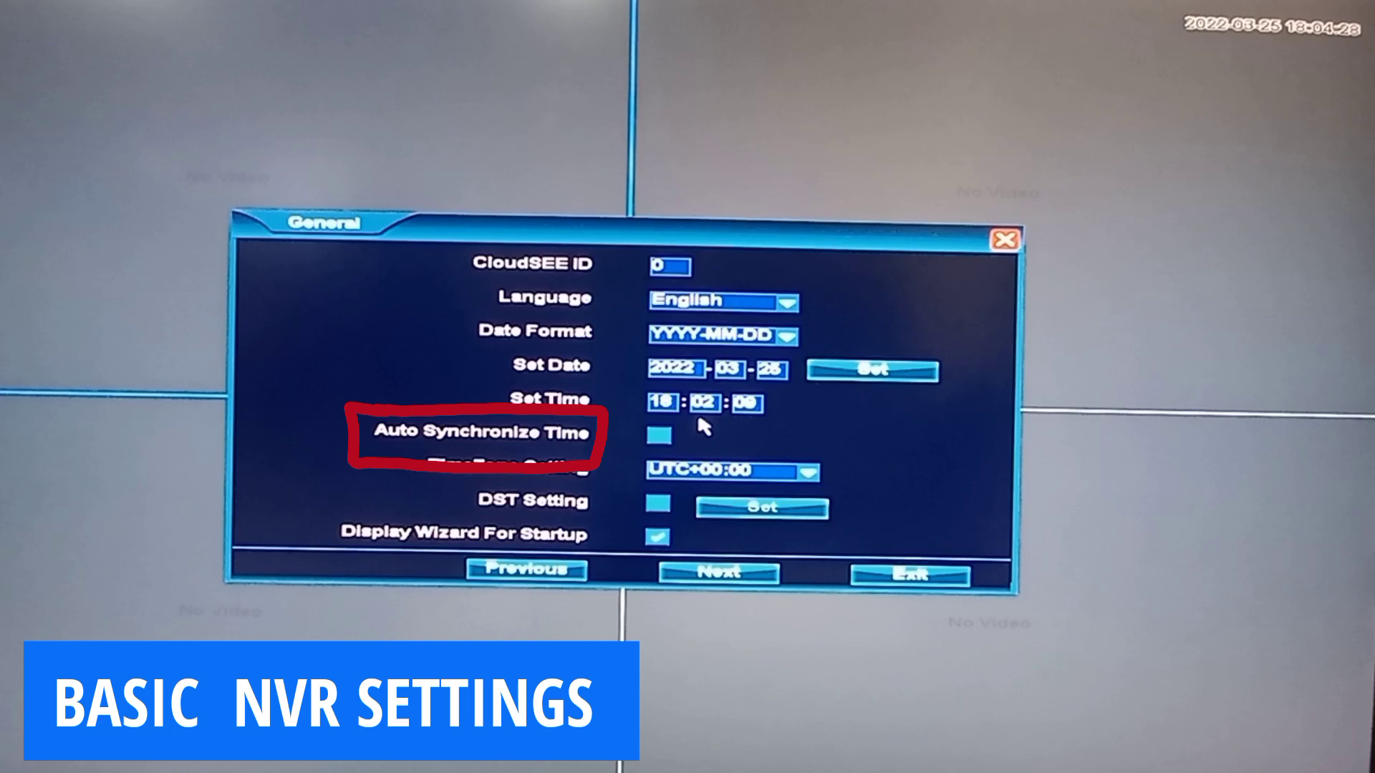
click(658, 436)
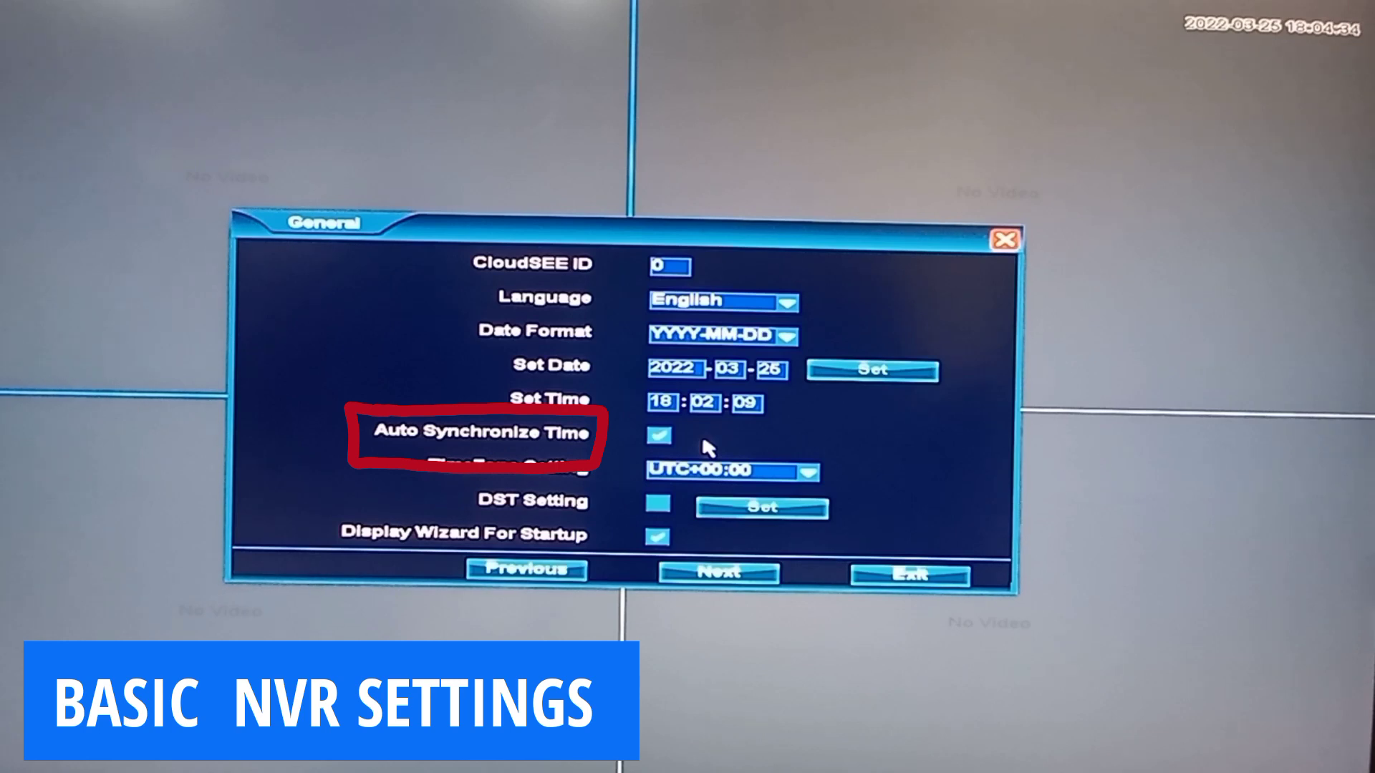
click(660, 434)
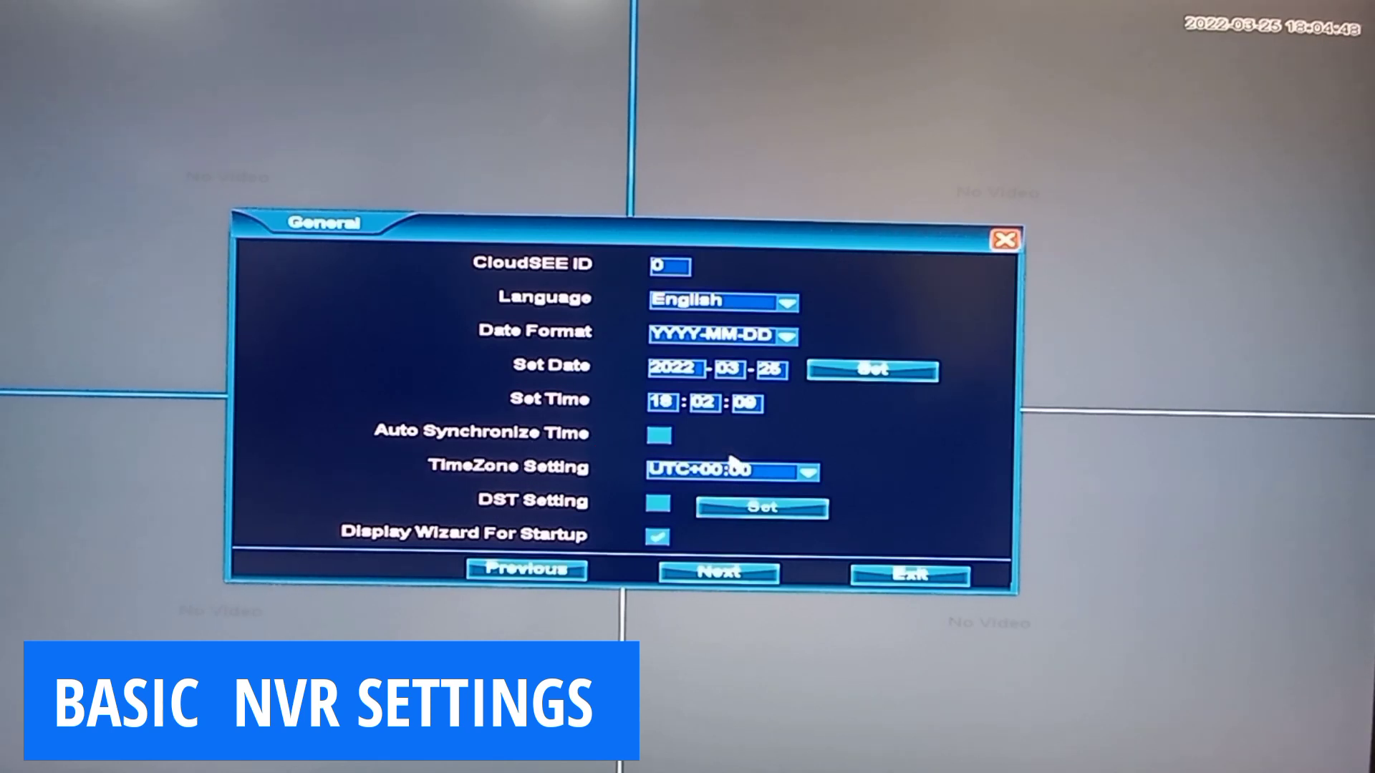
click(809, 473)
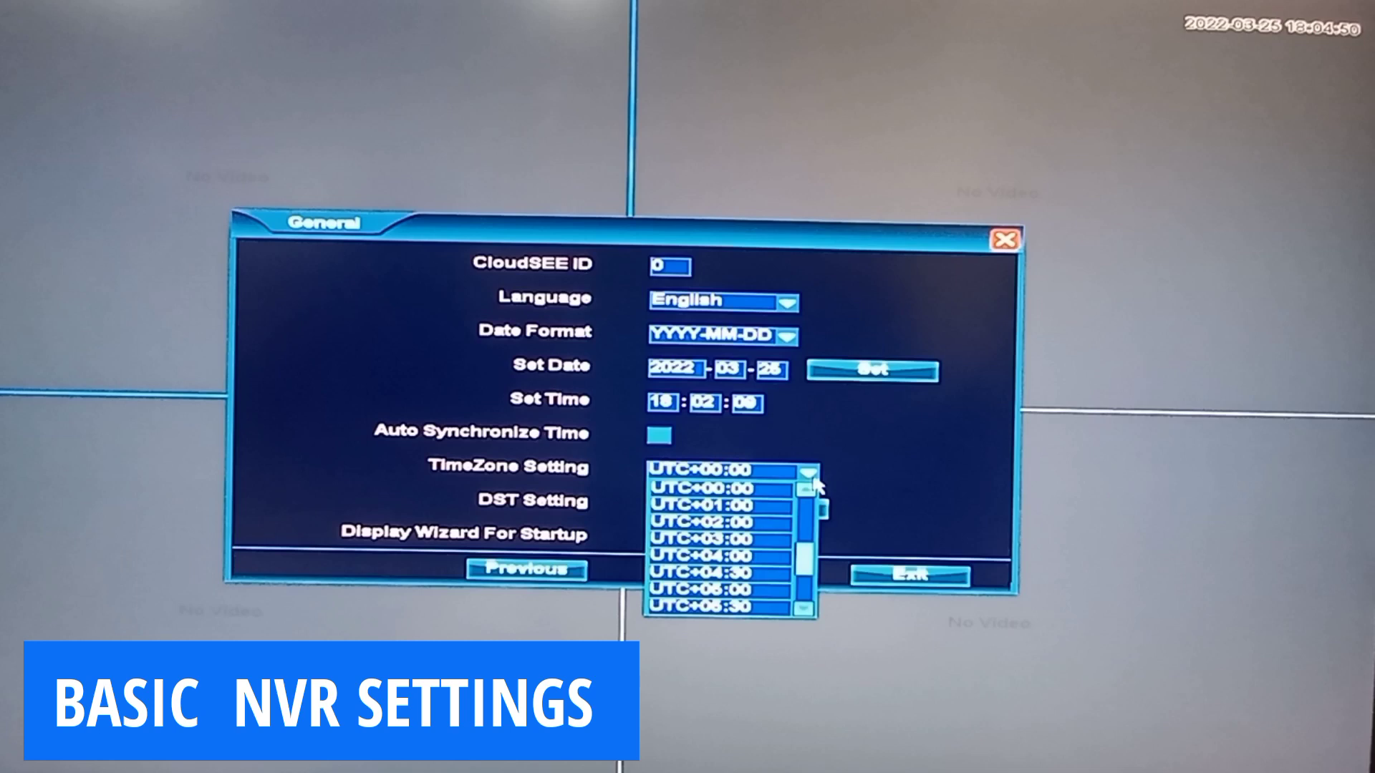
click(760, 489)
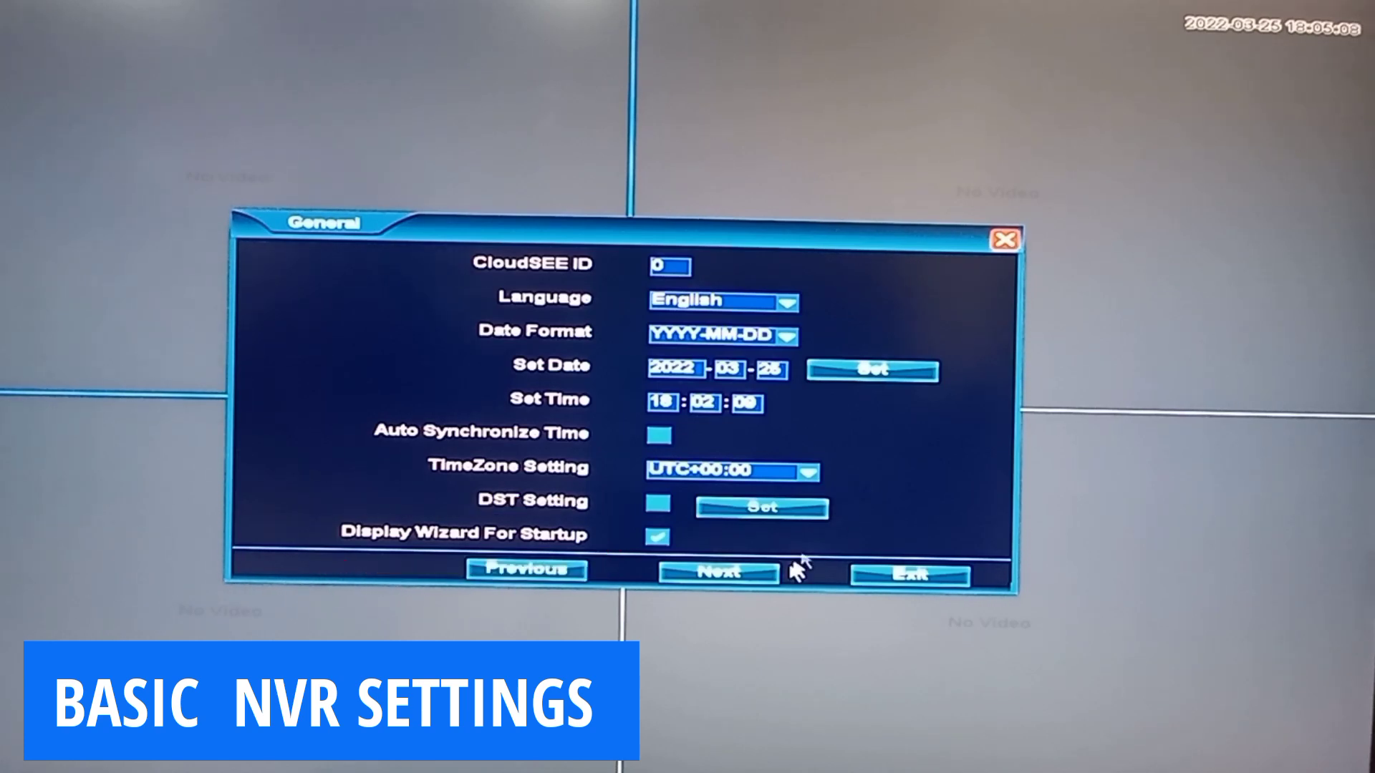
click(738, 578)
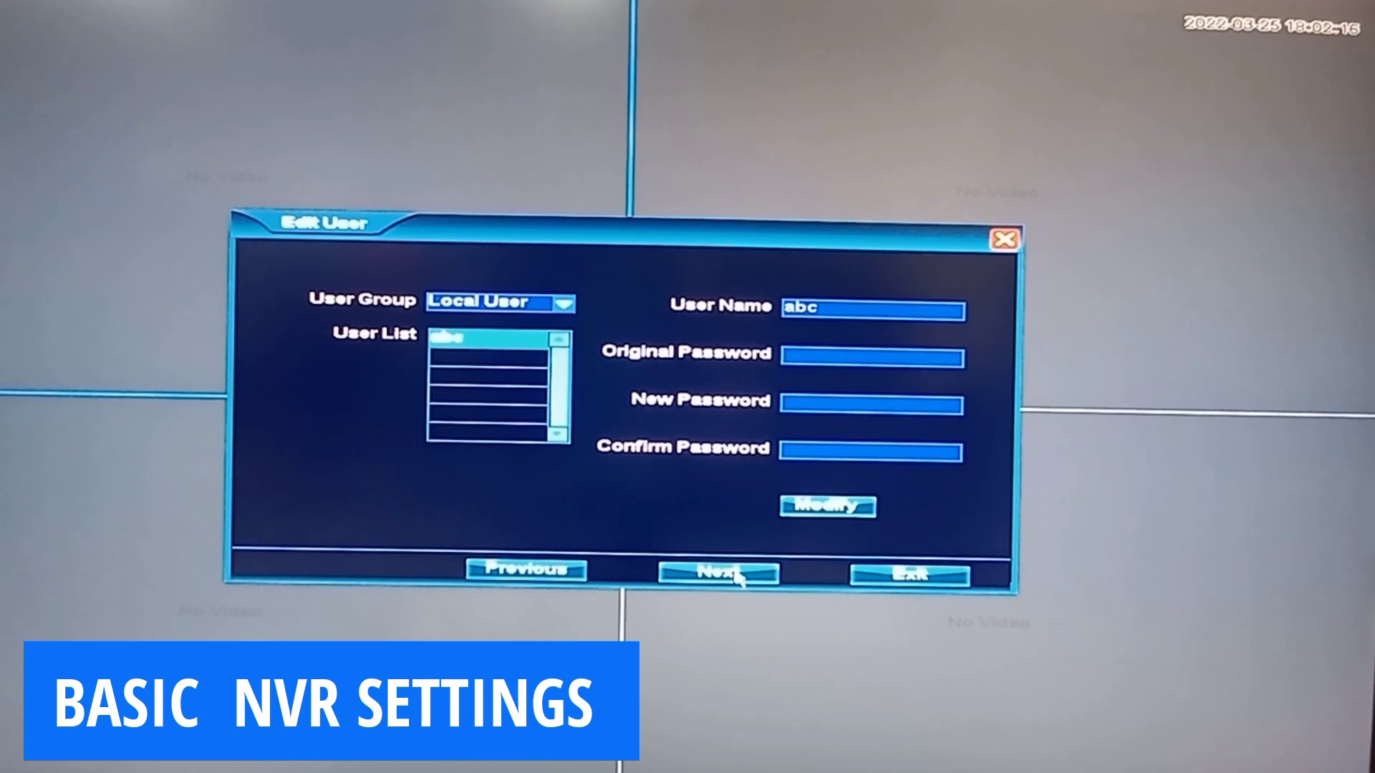
click(564, 303)
click(515, 317)
click(564, 308)
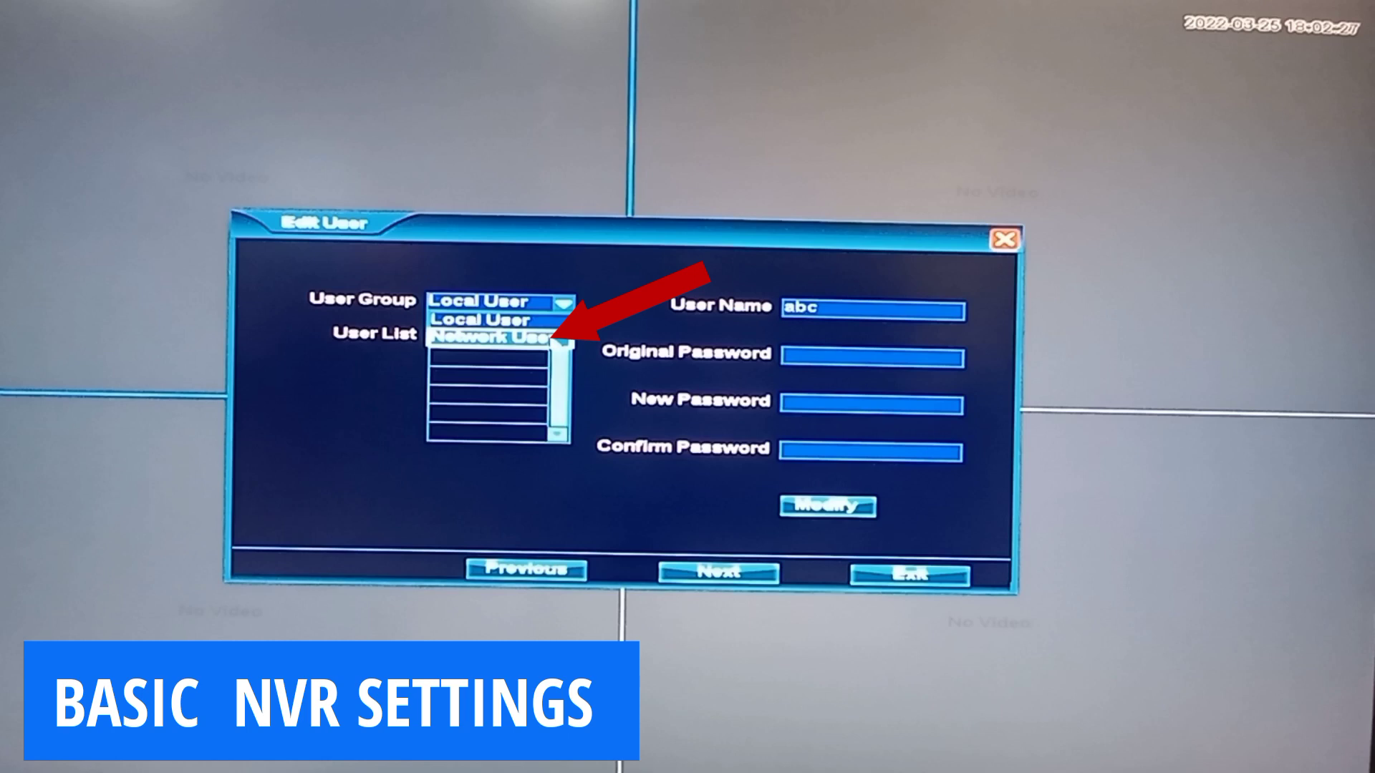
click(506, 336)
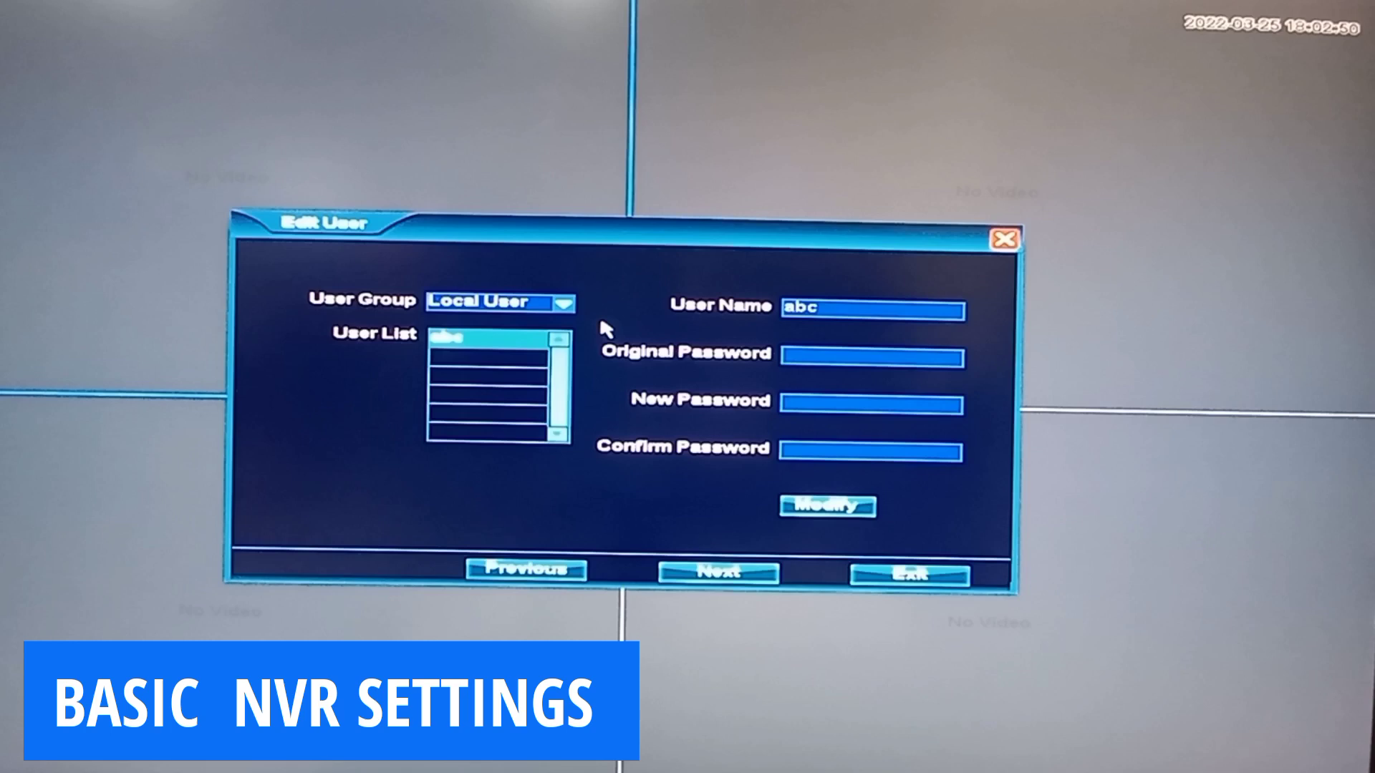
- Continue from Edit User to Net Setting, showing DHCP with IP 192.168.1.15
click(703, 572)
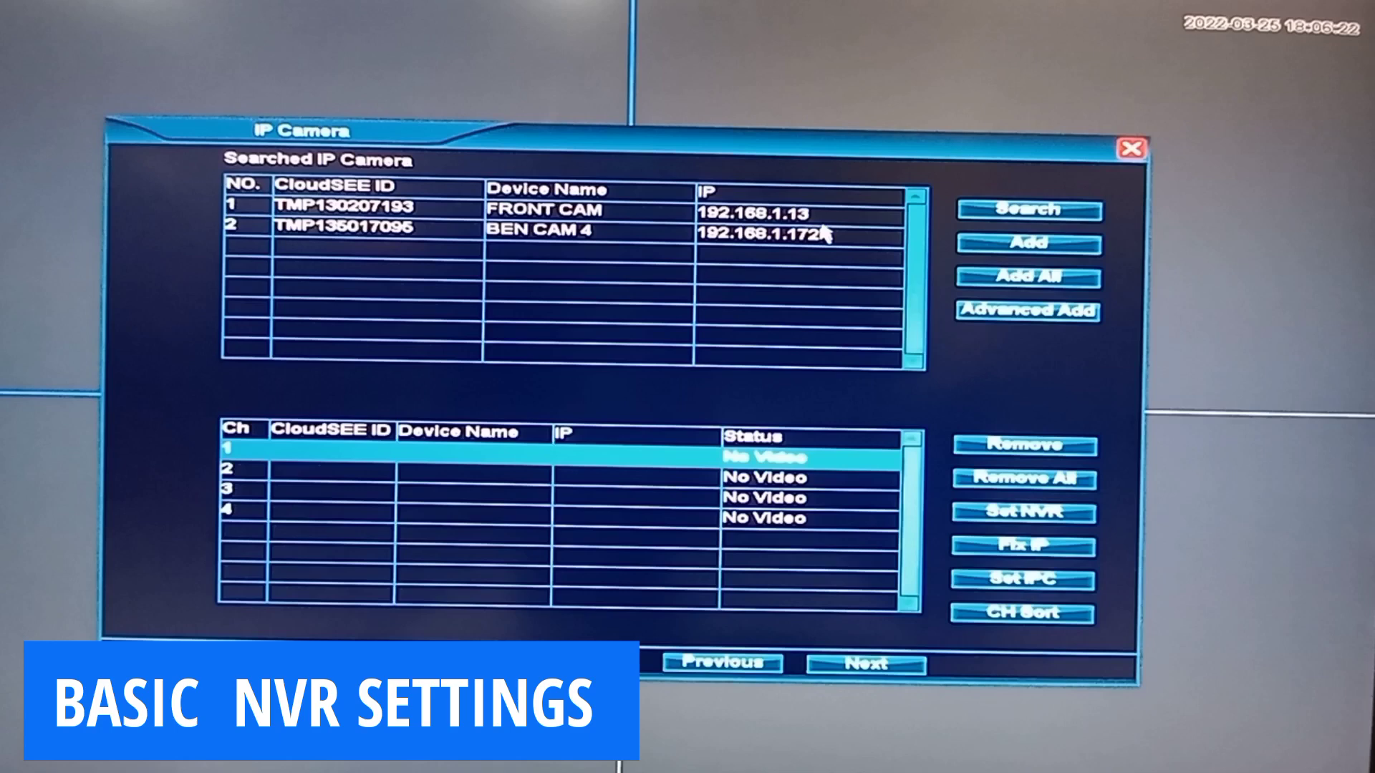
- Select FRONT CAM from the two searched IP cameras
click(824, 217)
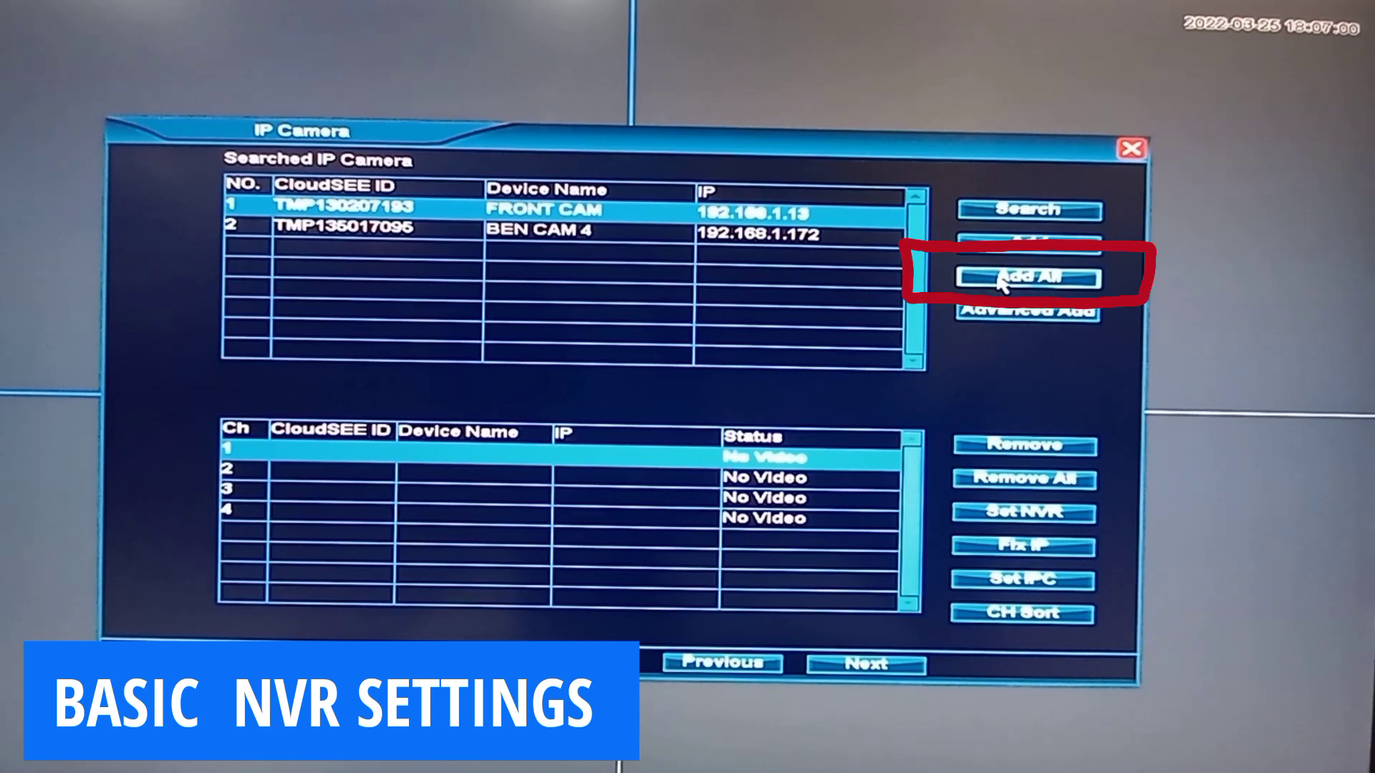
- Add All cameras to channels 1–2, keep Advanced Add's CloudSEE protocol, and close that form
click(1001, 279)
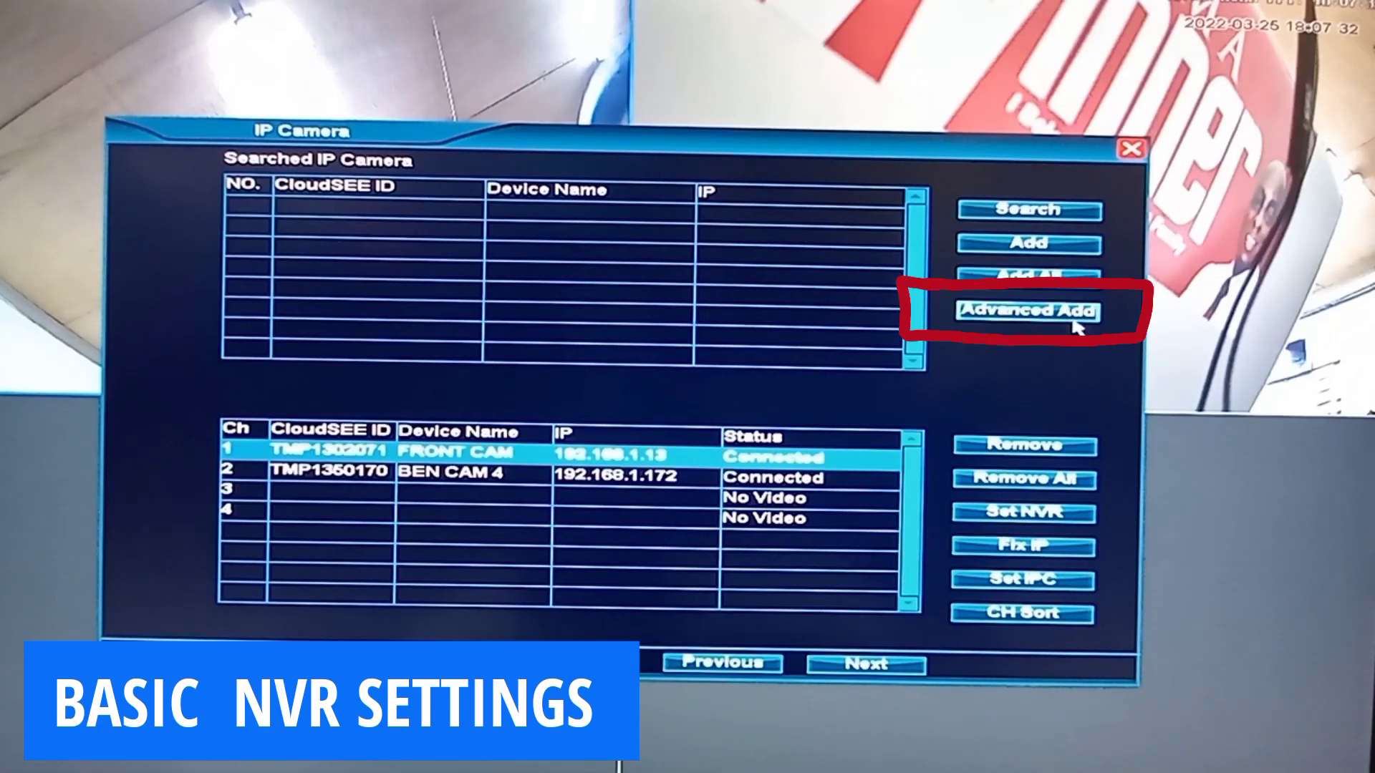
click(1077, 314)
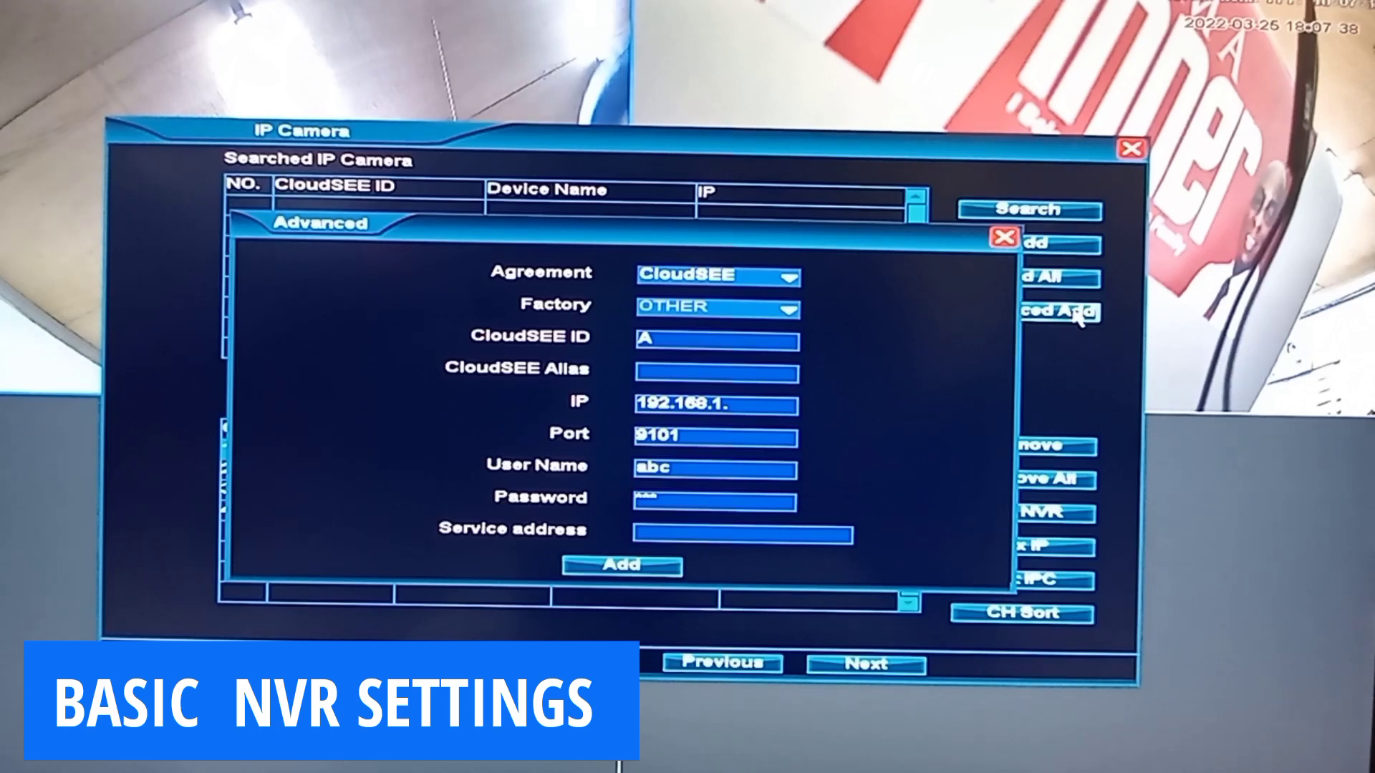
click(790, 283)
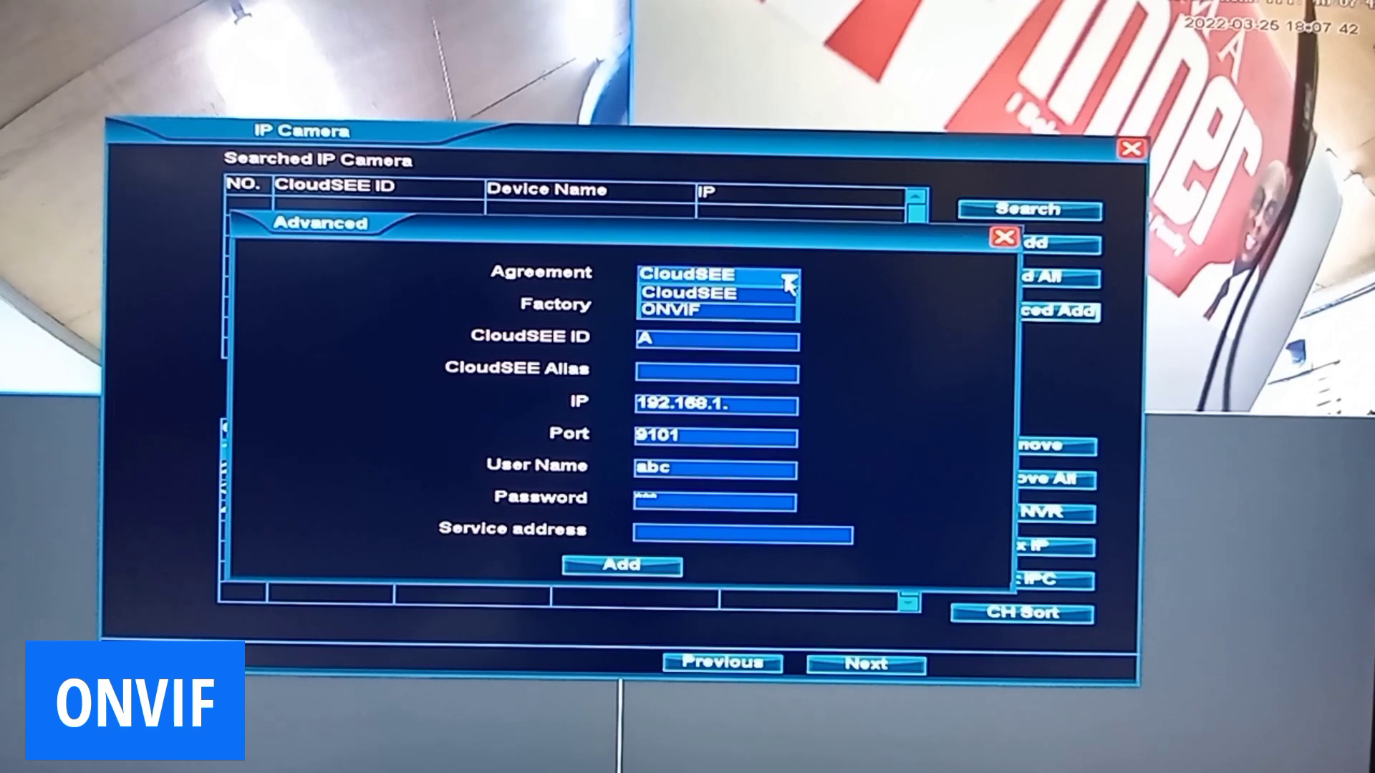
click(789, 282)
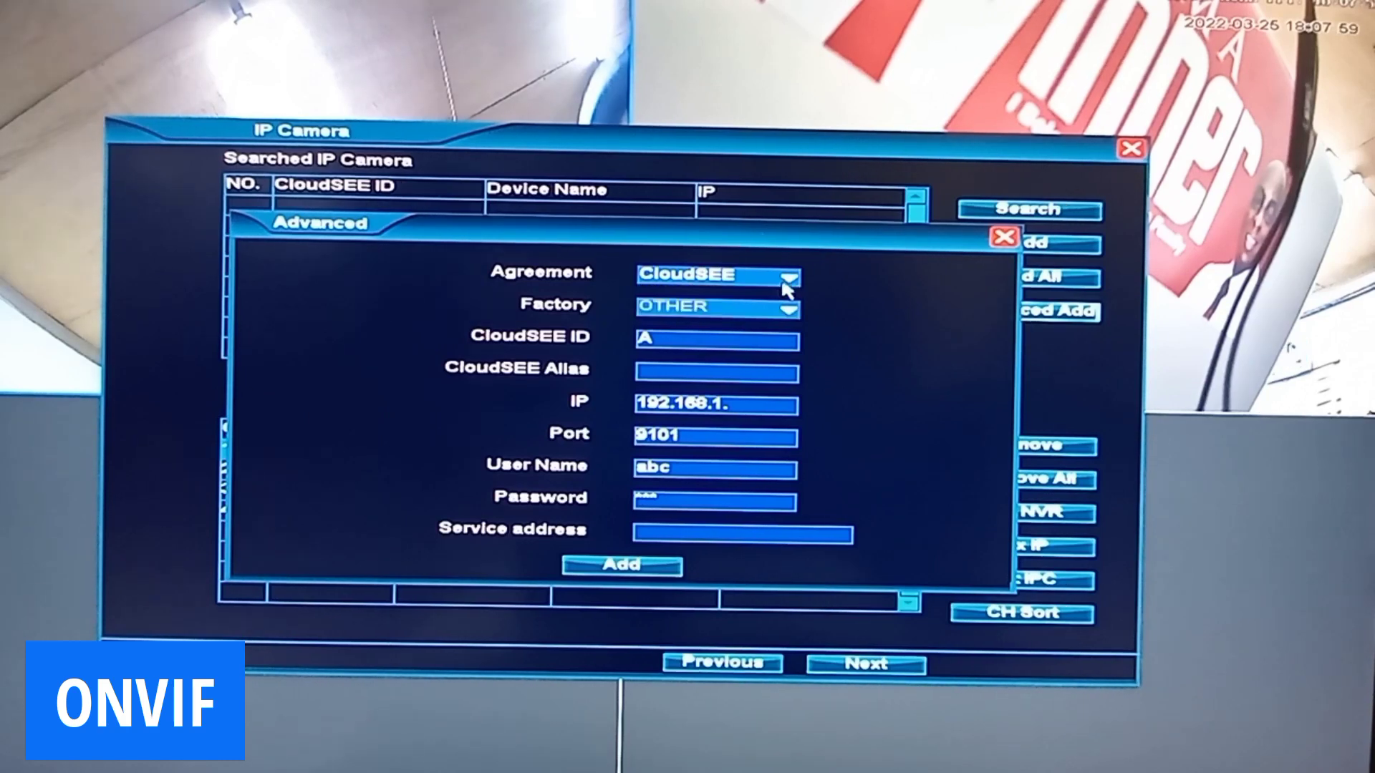
click(1003, 240)
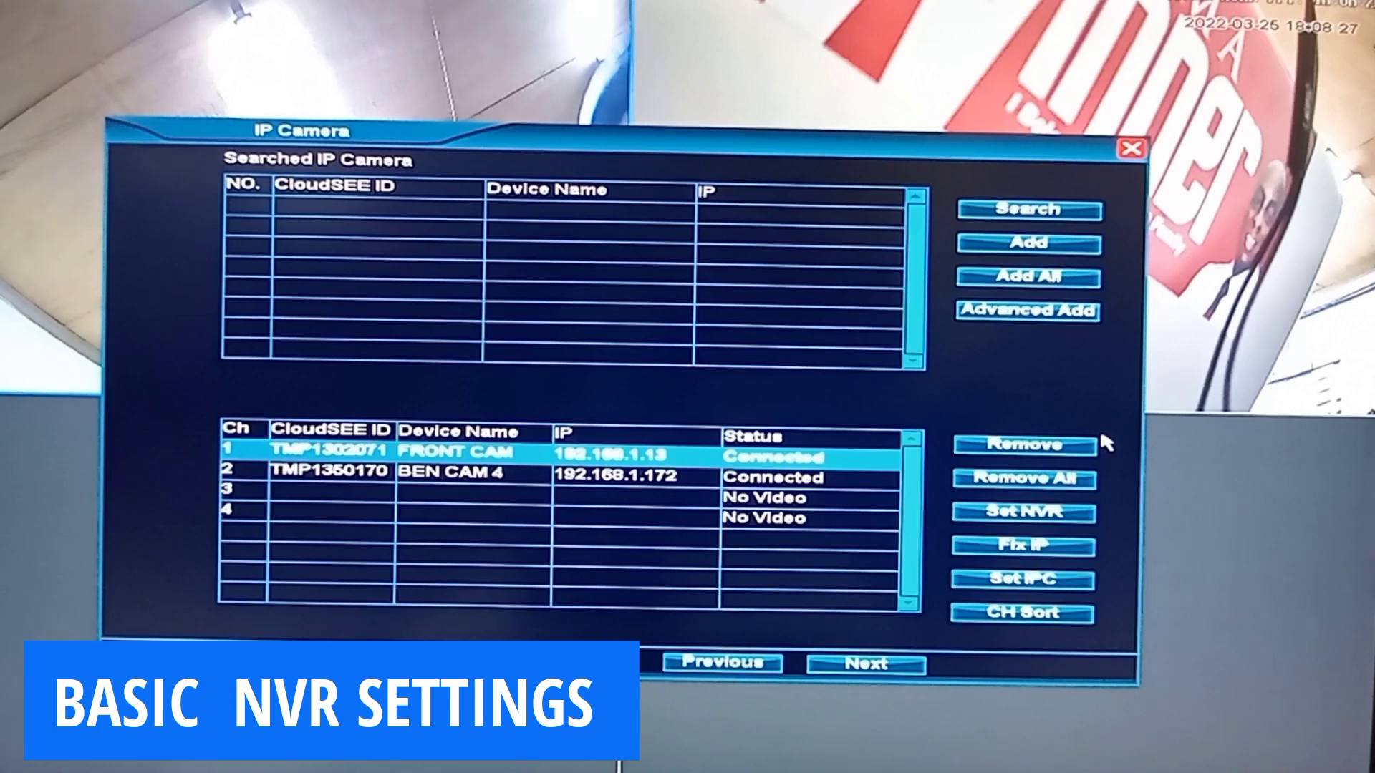
- Open the Stream step: channels 1–2 at 1920×1080, 2048 kbps, 20 fps
click(859, 662)
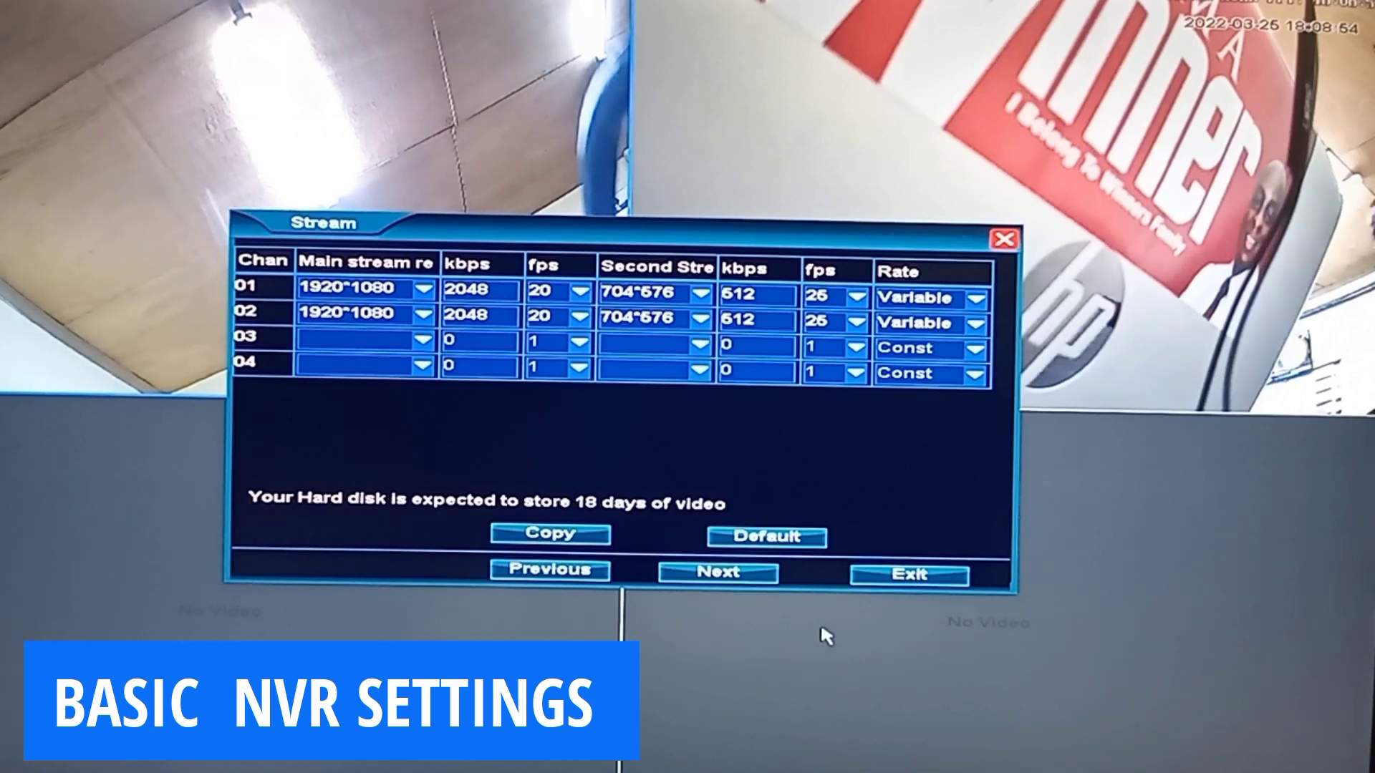
- Review the 1000GB disk on the Storage page, then finish the wizard to live view
click(708, 575)
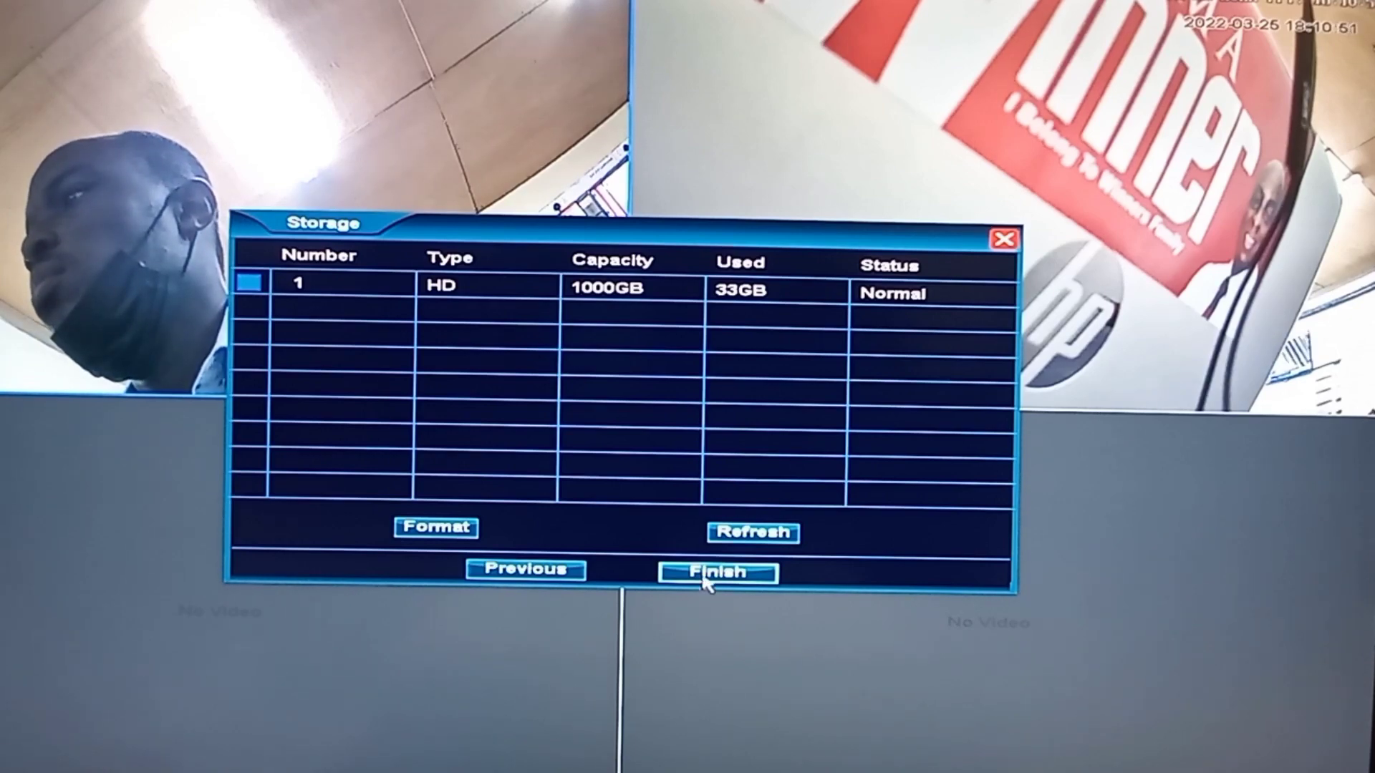
click(705, 575)
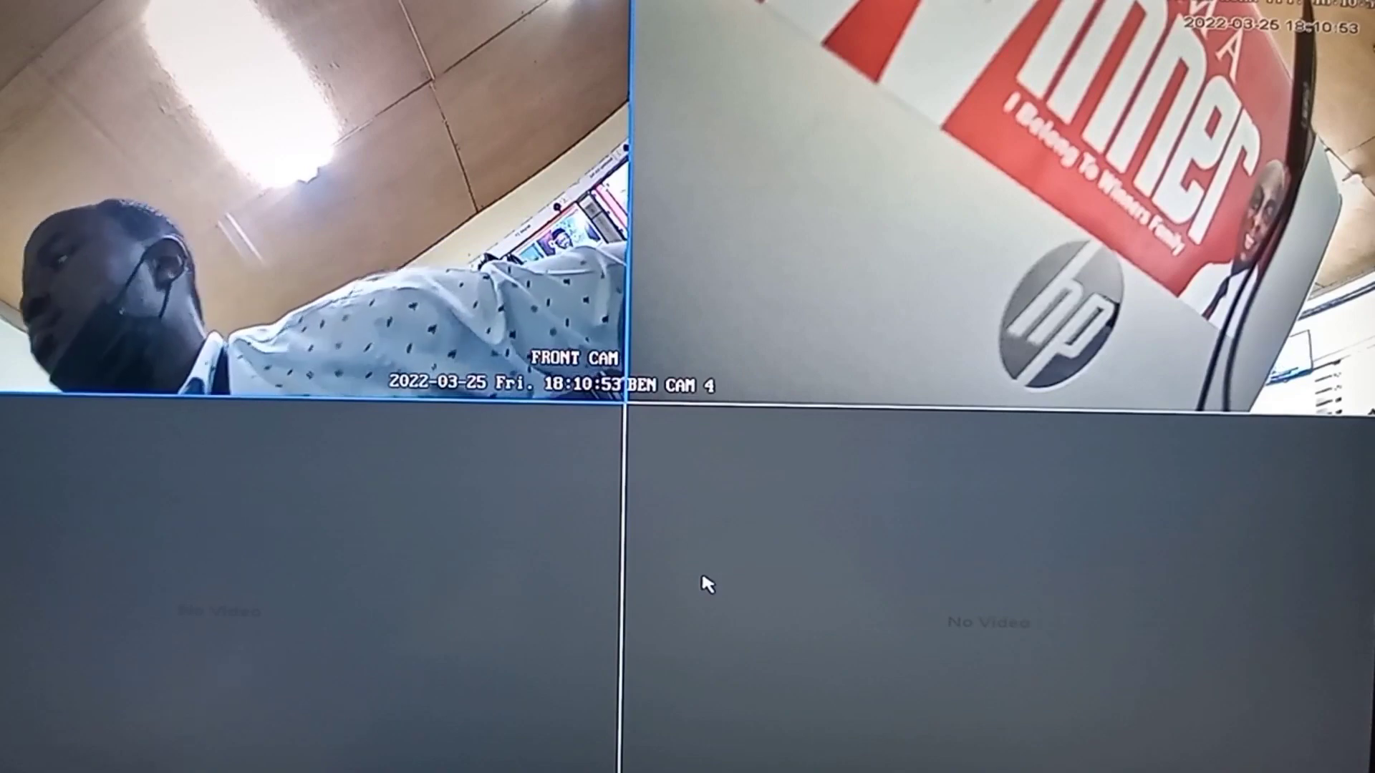